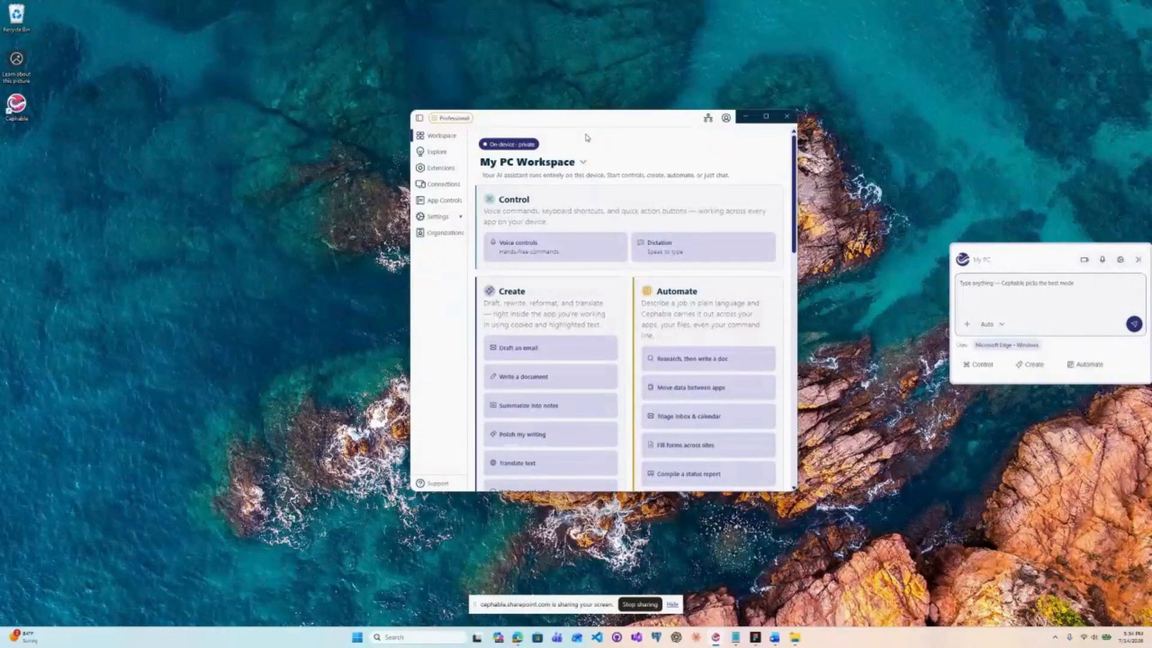
# Look over the available App Controls and return to the Workspace overview
pyautogui.click(450, 201)
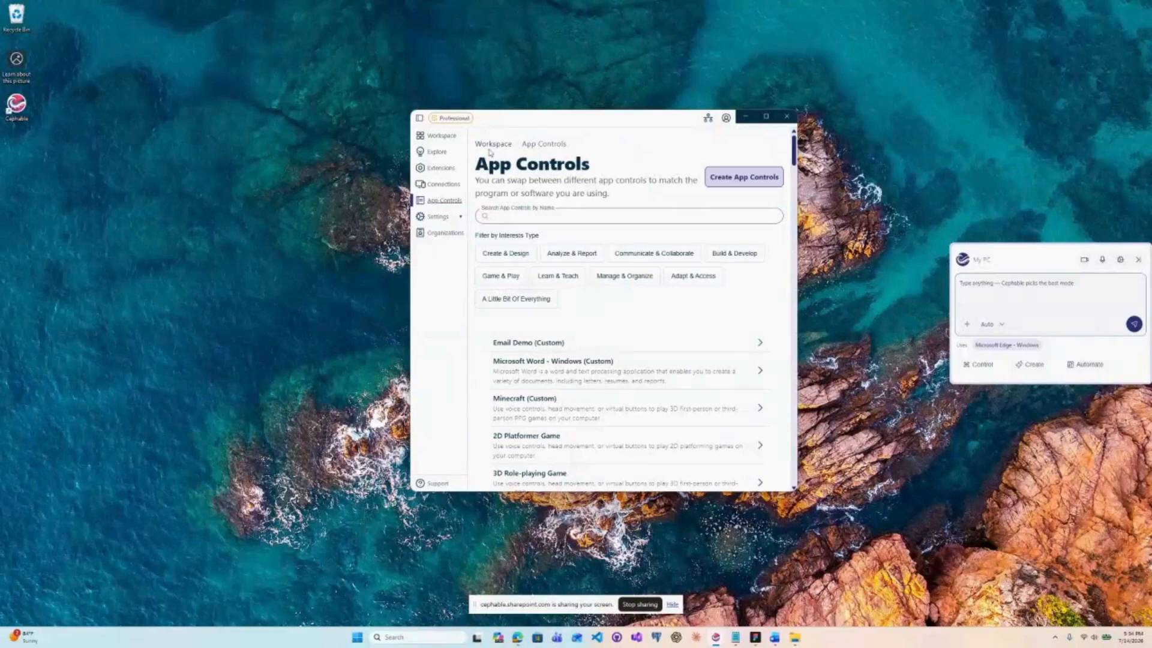
pyautogui.click(441, 137)
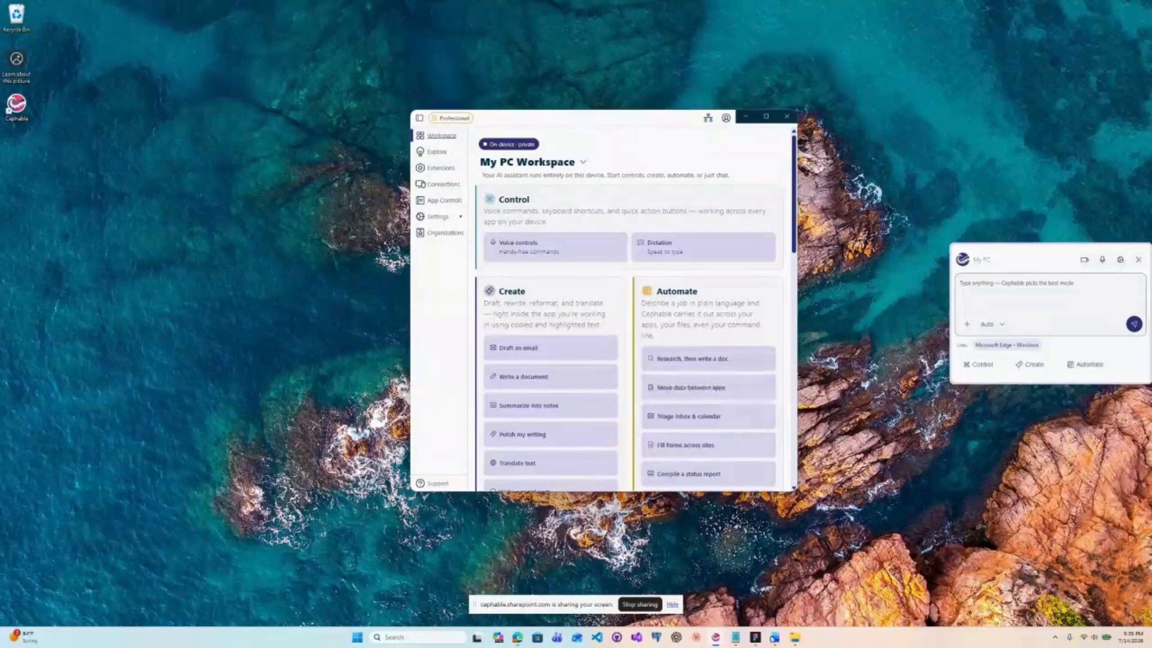
# Switch to the blank Word document and set the Cephable assistant to its Generate Text mode for creating content
pyautogui.click(773, 638)
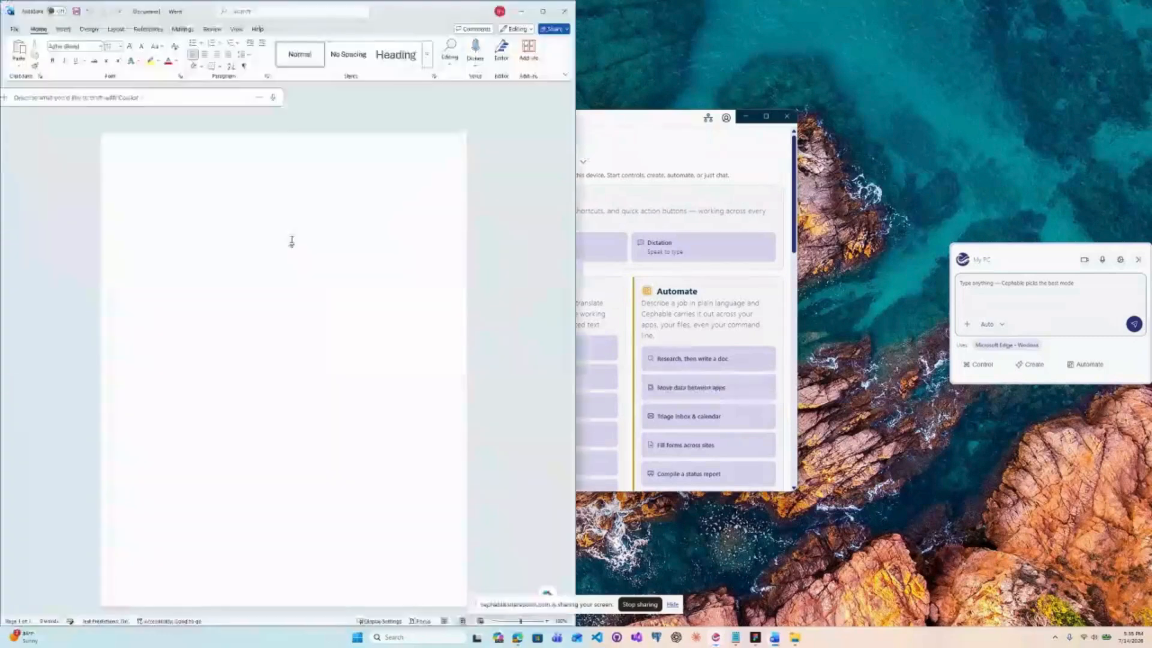
pyautogui.click(1037, 365)
pyautogui.click(273, 208)
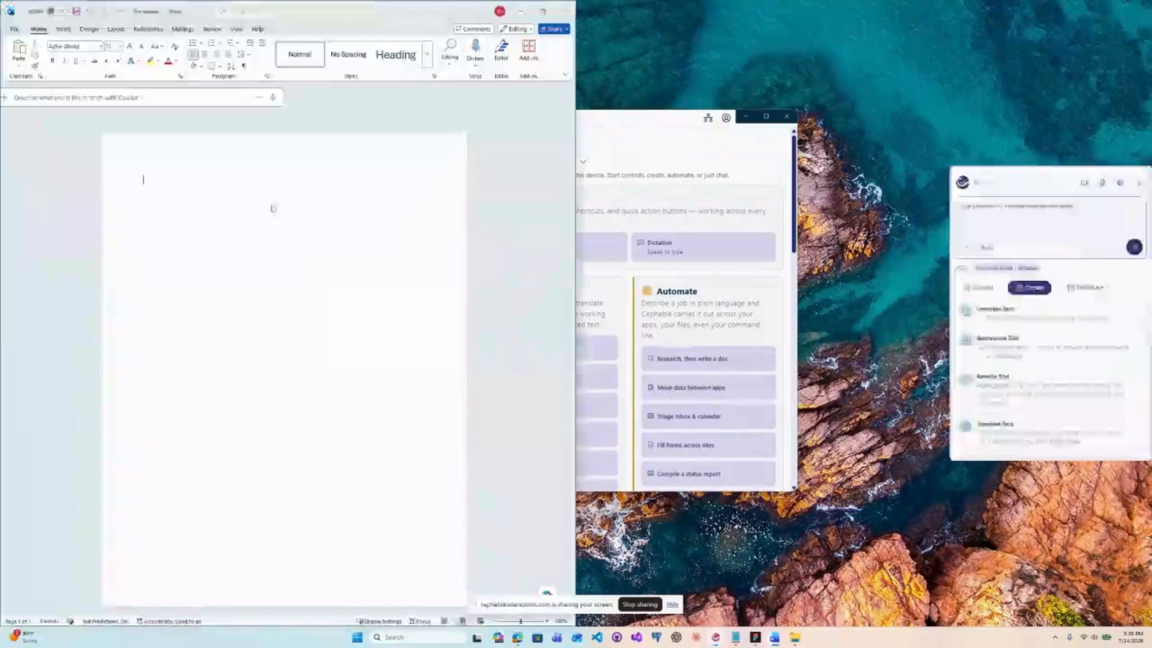
pyautogui.click(684, 248)
pyautogui.click(998, 248)
pyautogui.click(1007, 297)
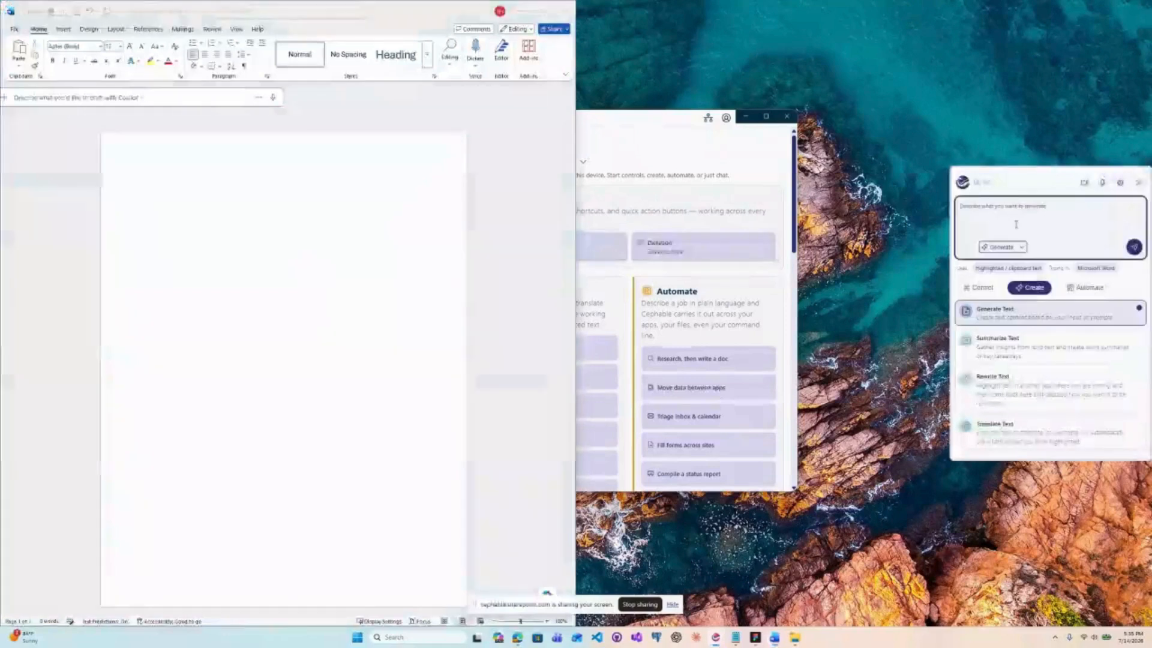
# Submit the prompt "Generate some content and facts about an octopus" with the blank Word document as the typing target
pyautogui.write('Gener')
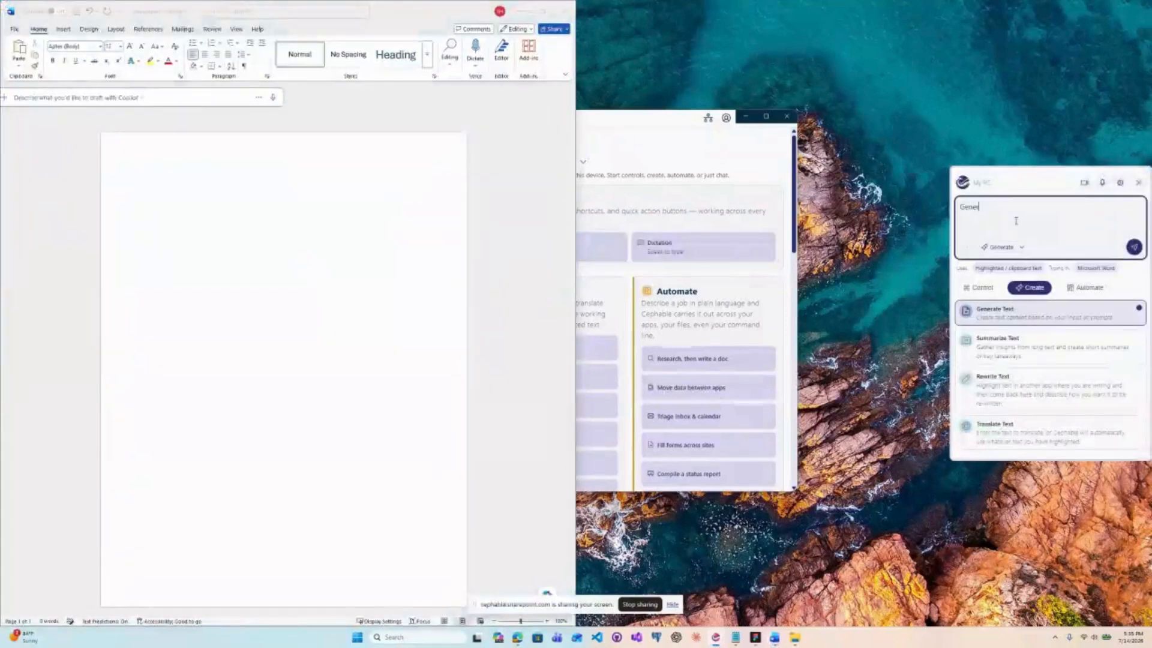
pyautogui.write('ate some content and facts about an octop')
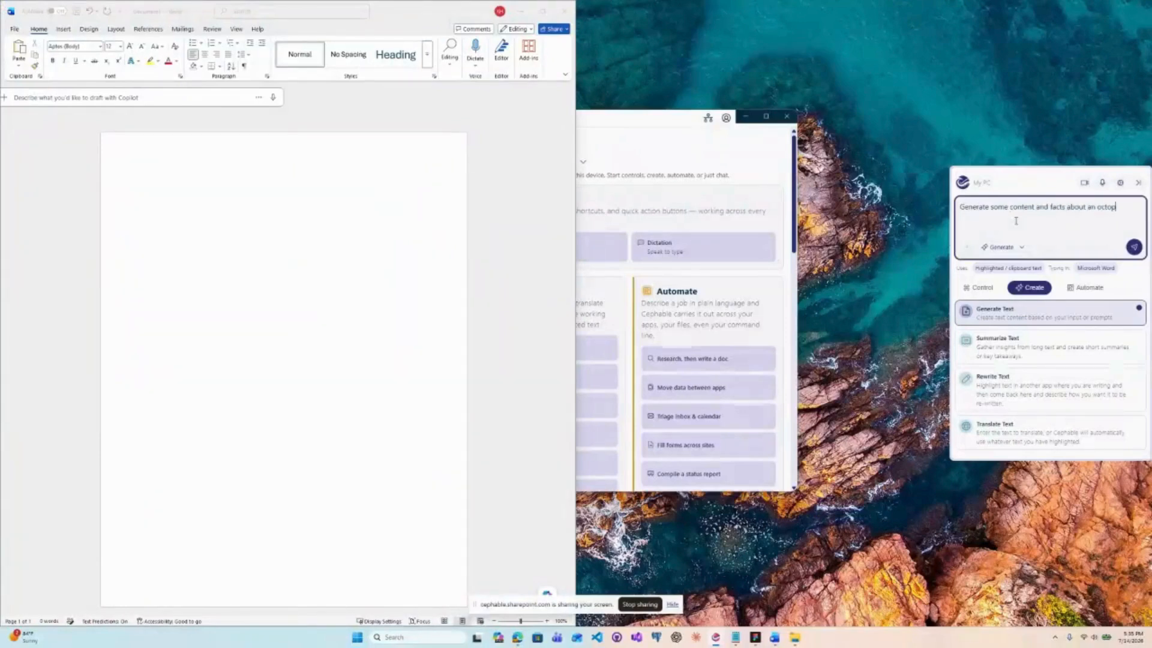
pyautogui.write('us')
pyautogui.click(302, 264)
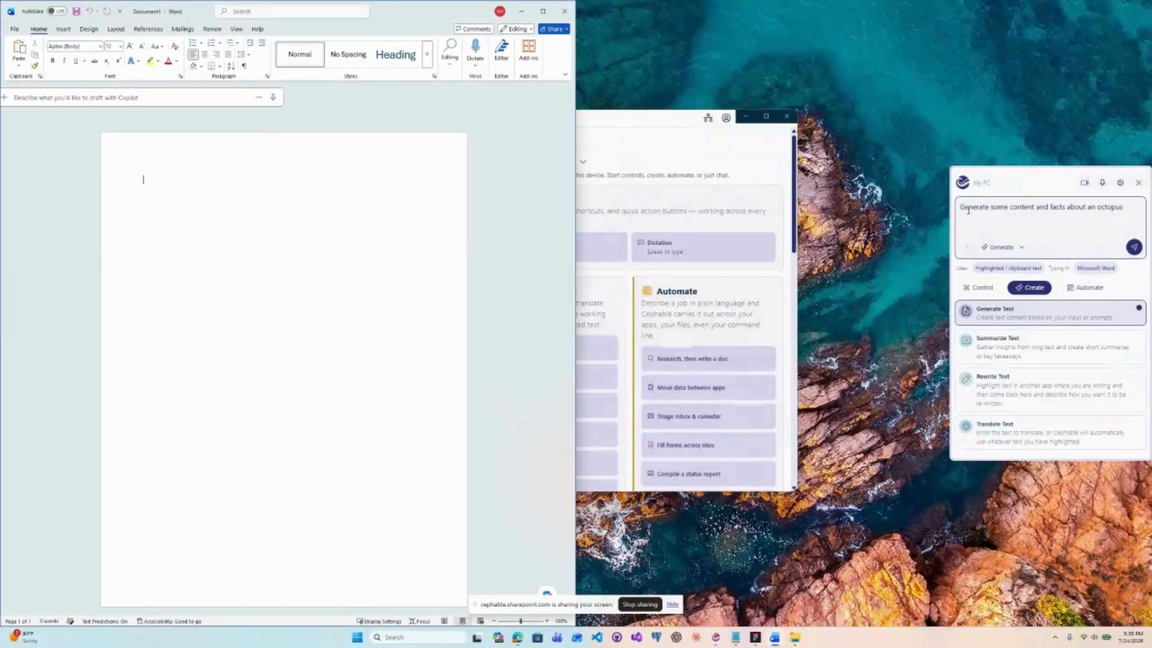
pyautogui.click(1134, 248)
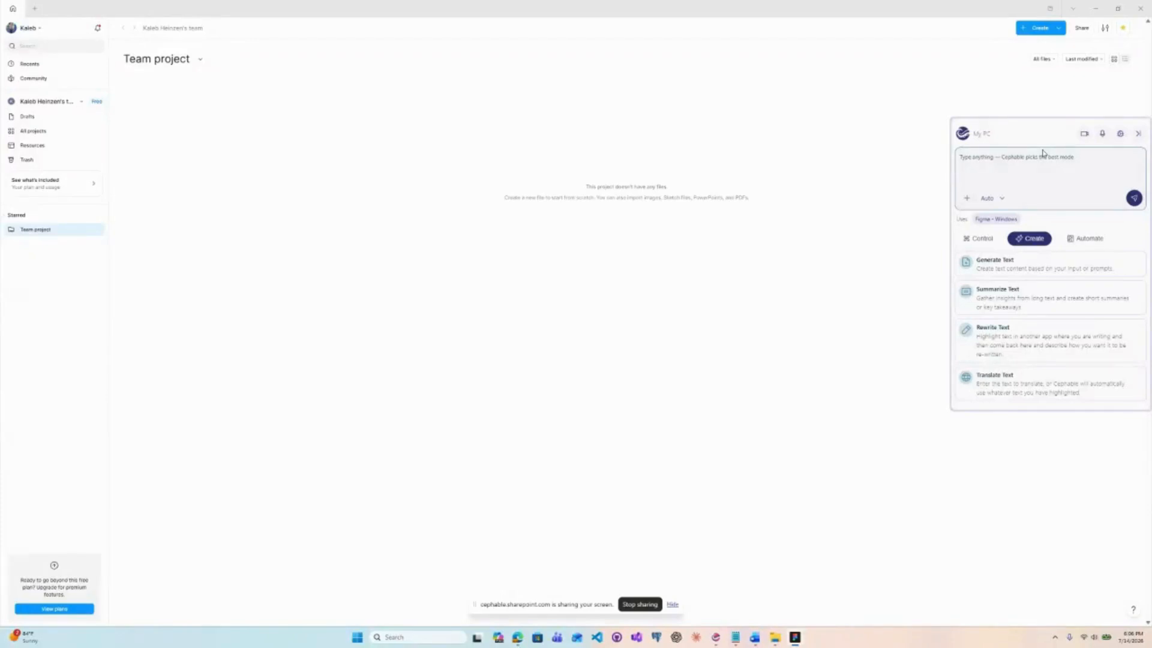
# Turn on the assistant's voice command listening and create a new Design file in the Figma team project
pyautogui.click(1102, 139)
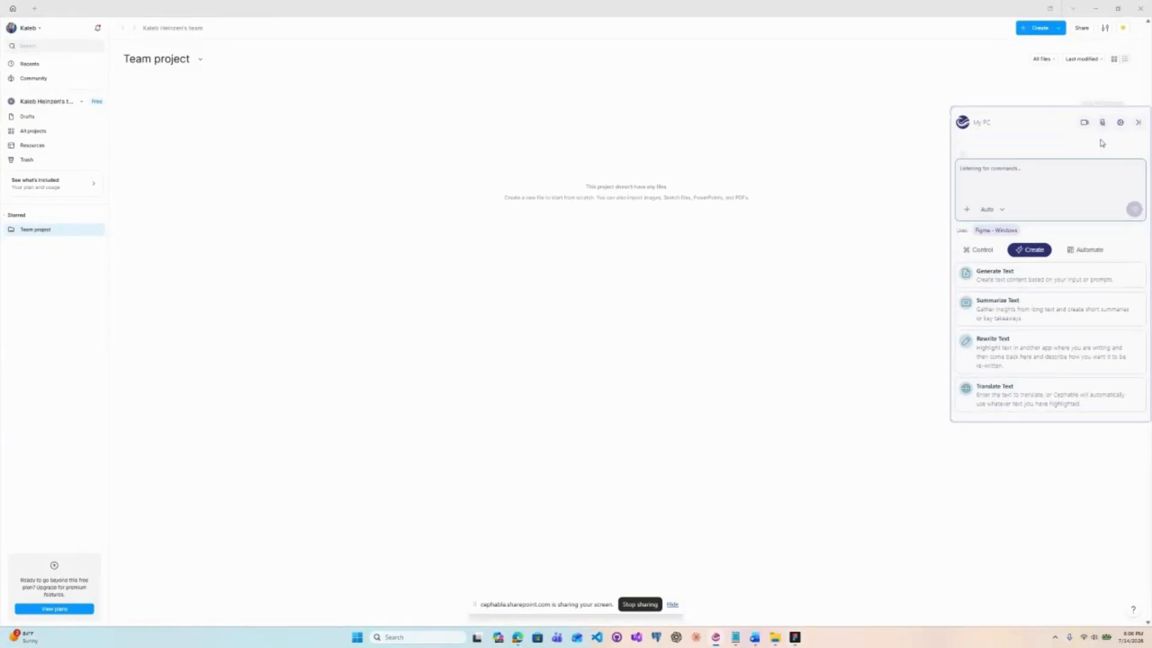
pyautogui.click(1059, 30)
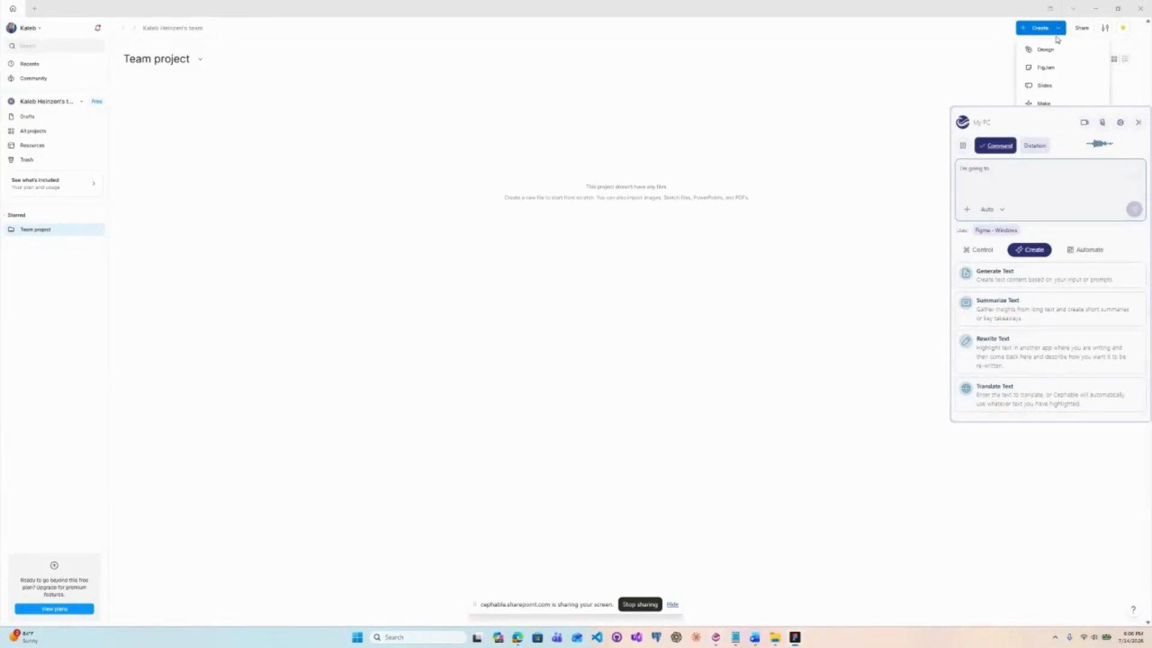
pyautogui.click(1049, 46)
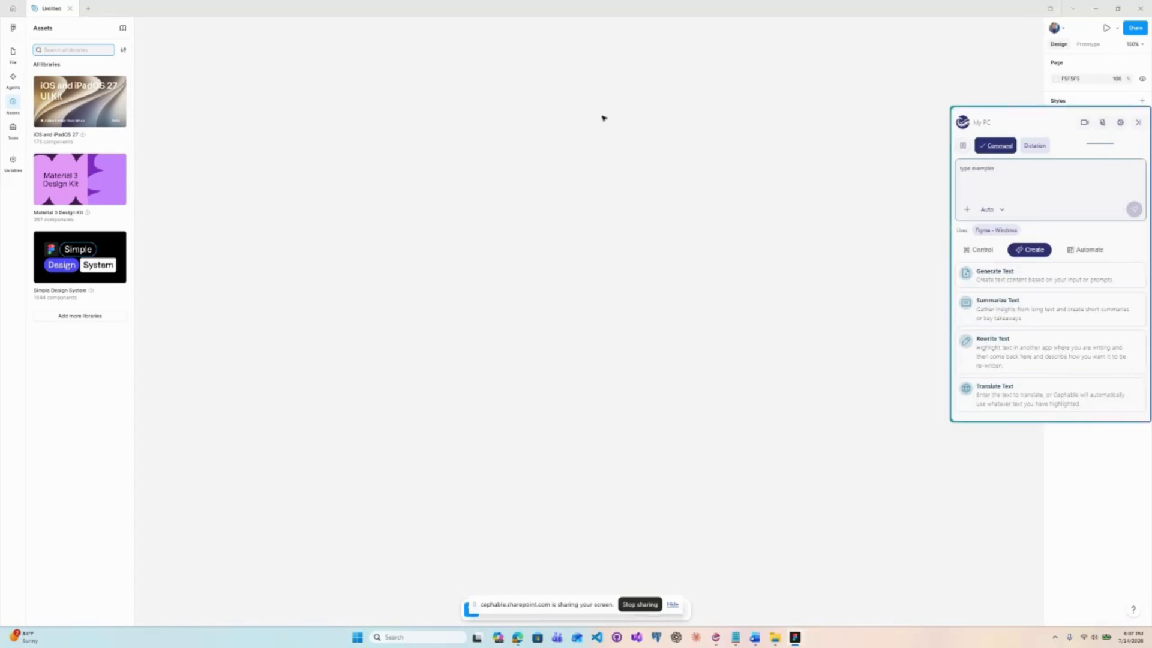
# Search the asset libraries for "examples" and place the Portfolio example page on the canvas
pyautogui.write('examples')
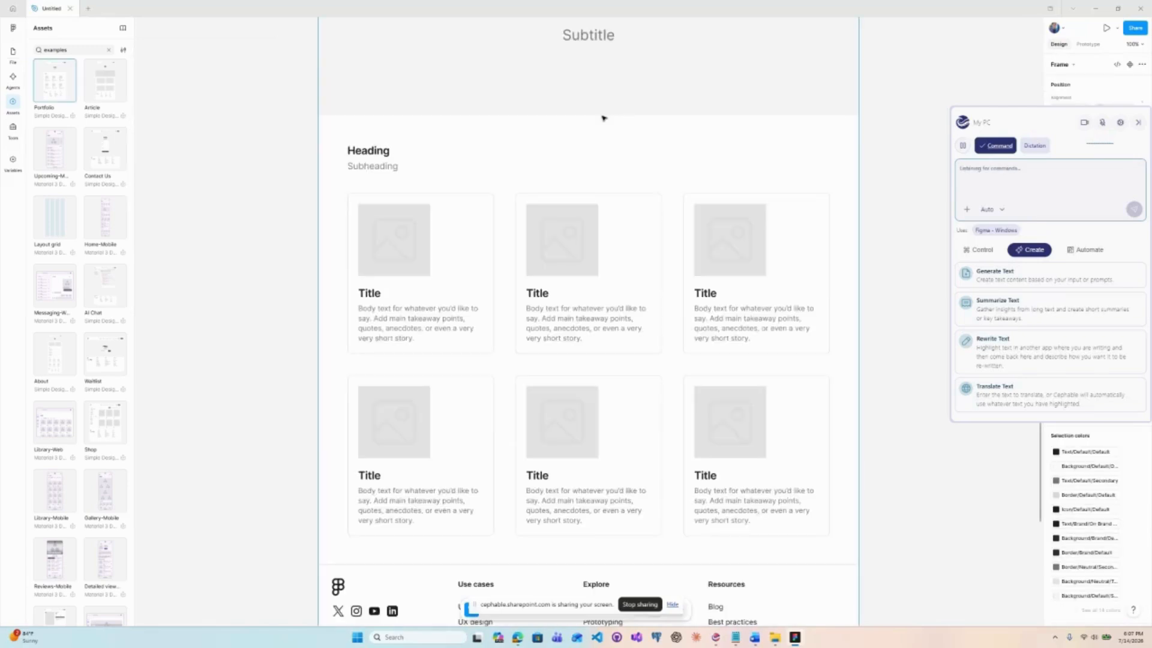
pyautogui.scroll(1, 870, 416)
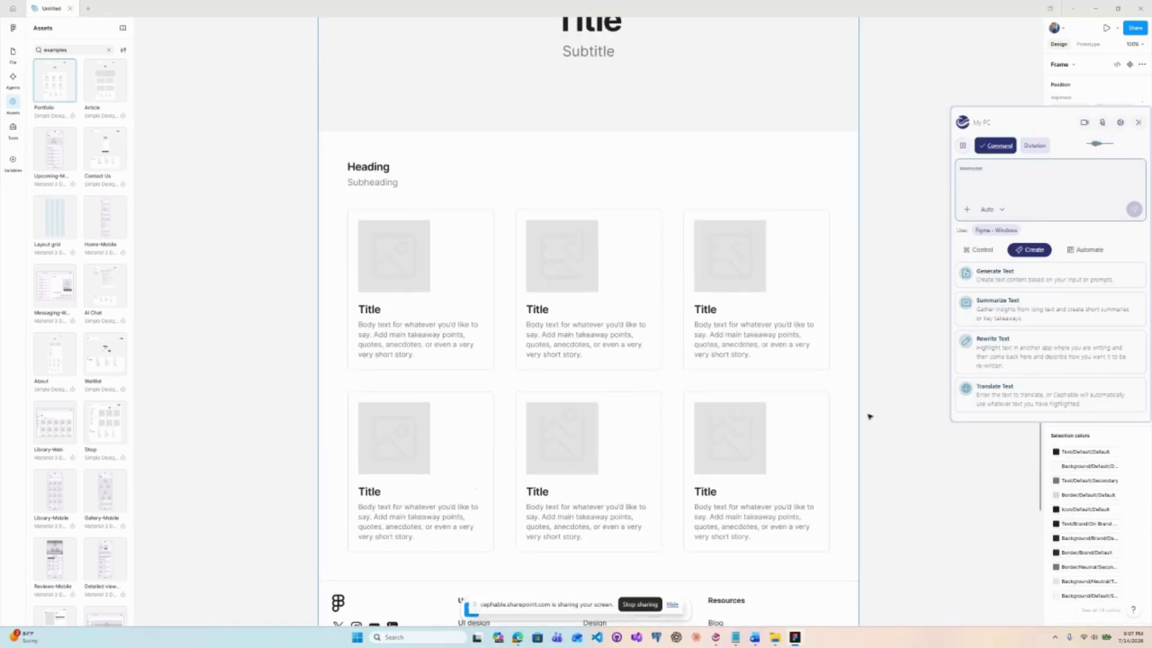
pyautogui.scroll(3, 870, 416)
pyautogui.scroll(2, 867, 417)
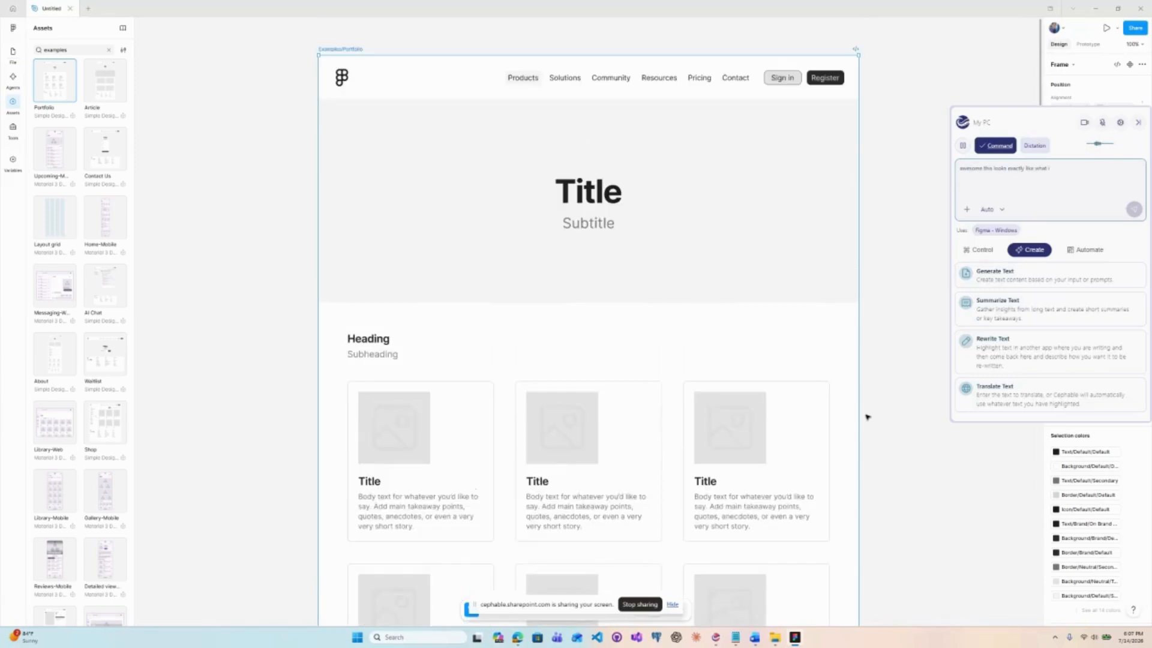
# Change the fill of the portfolio page's hero section to a custom image fill
pyautogui.click(746, 226)
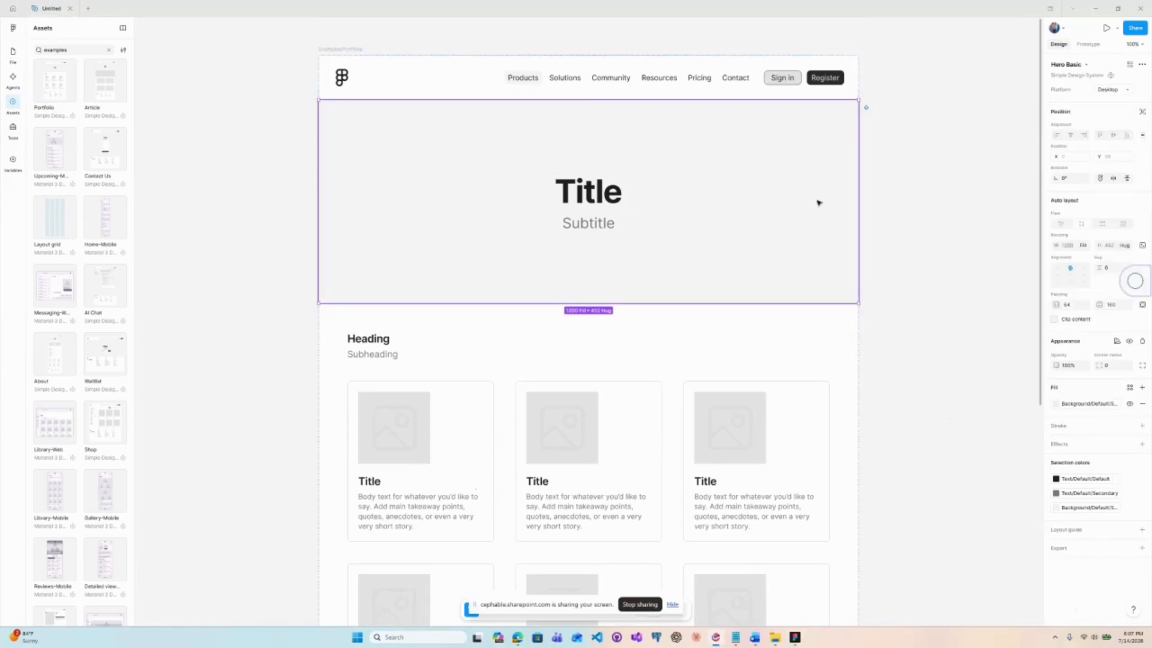
pyautogui.click(1057, 402)
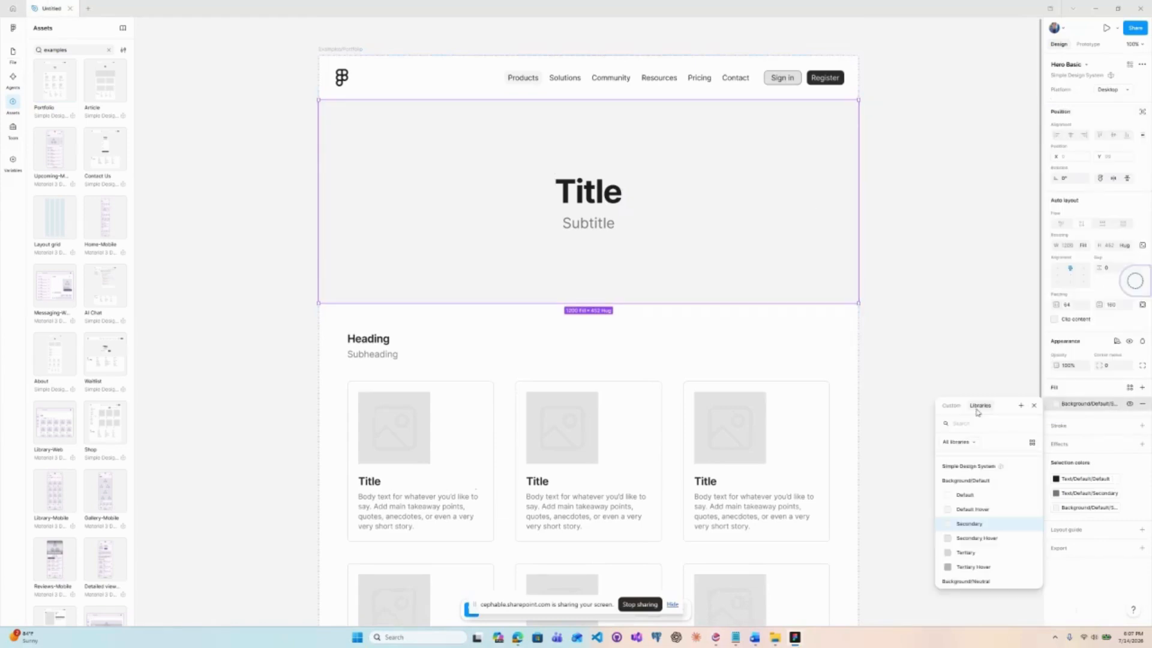
pyautogui.click(952, 405)
pyautogui.click(970, 423)
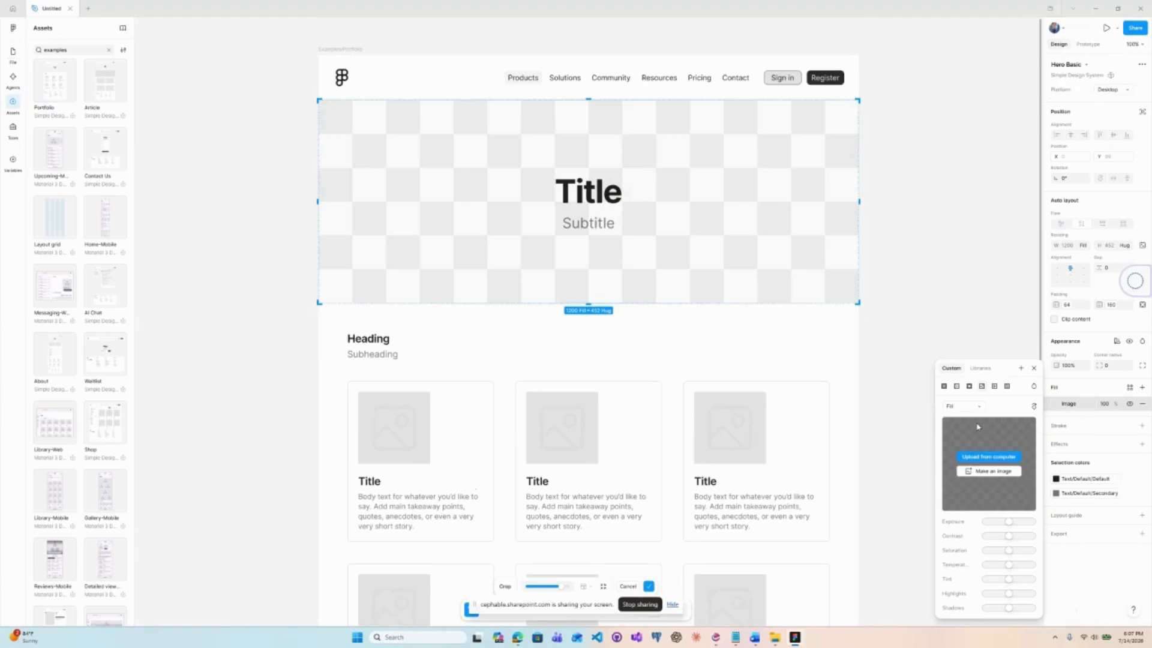
# Upload image.png from Downloads as the hero fill and reposition its crop so the octopus's face fills the banner
pyautogui.click(961, 455)
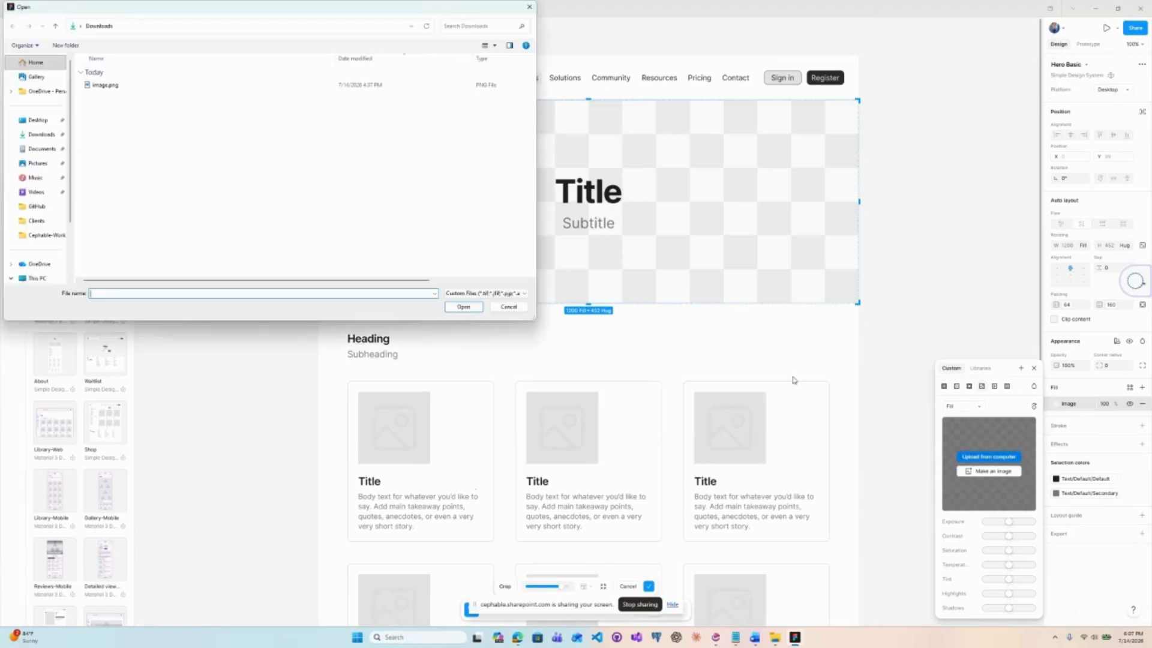
pyautogui.click(106, 86)
pyautogui.click(465, 312)
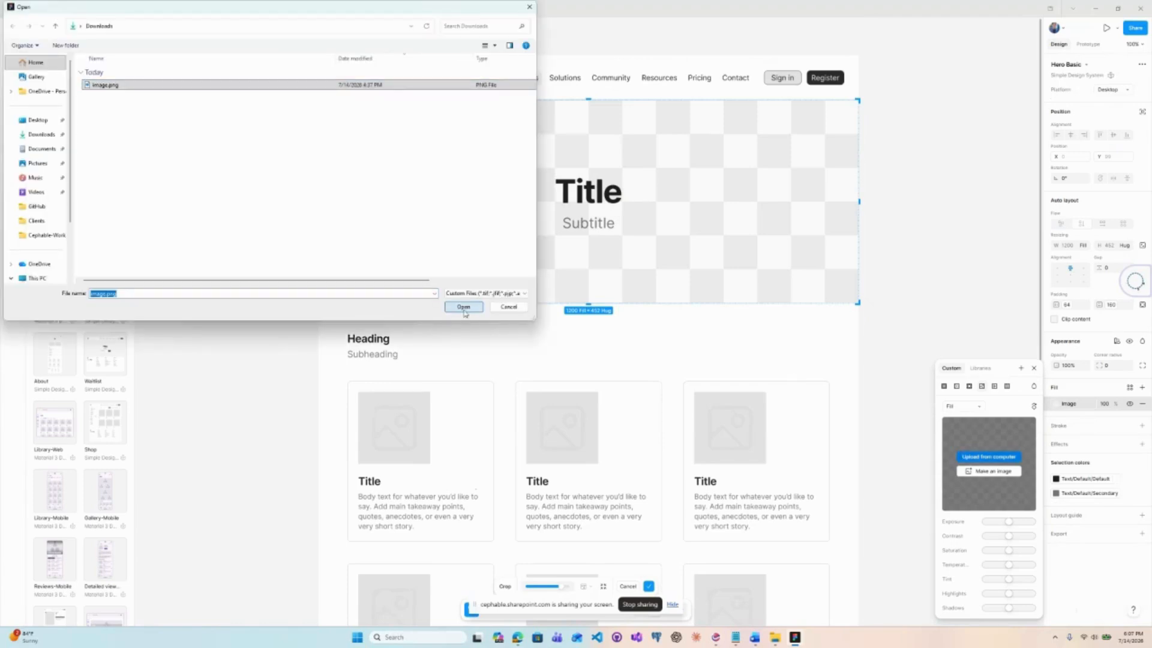
pyautogui.moveTo(731, 184); pyautogui.dragTo(730, 285)
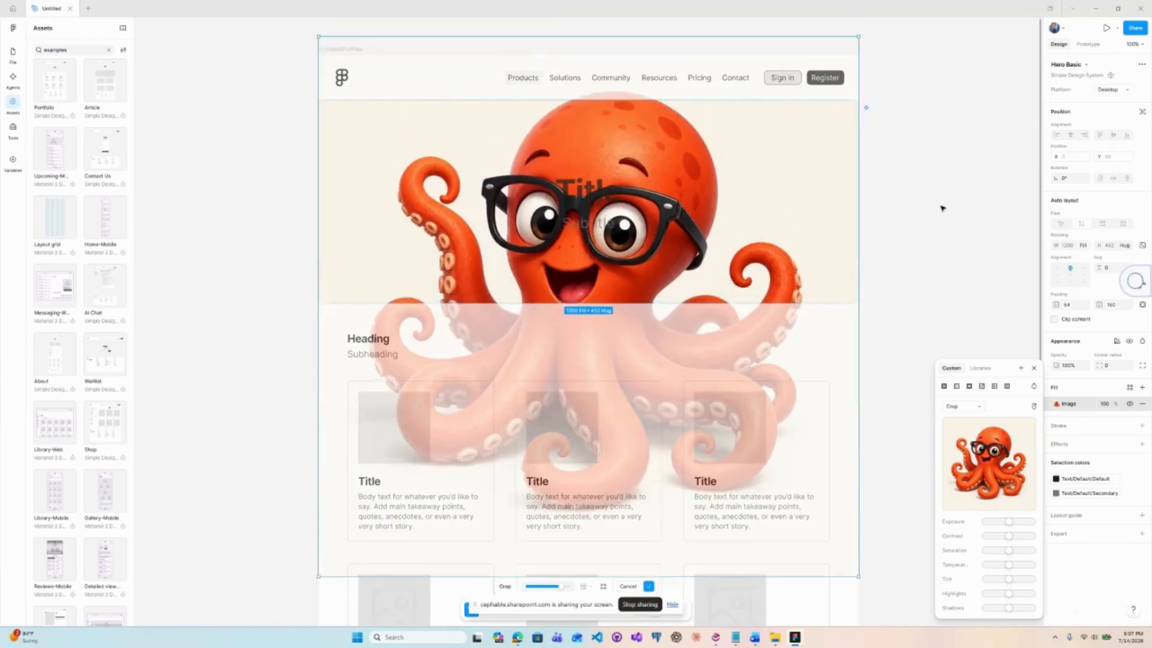
pyautogui.press('Return')
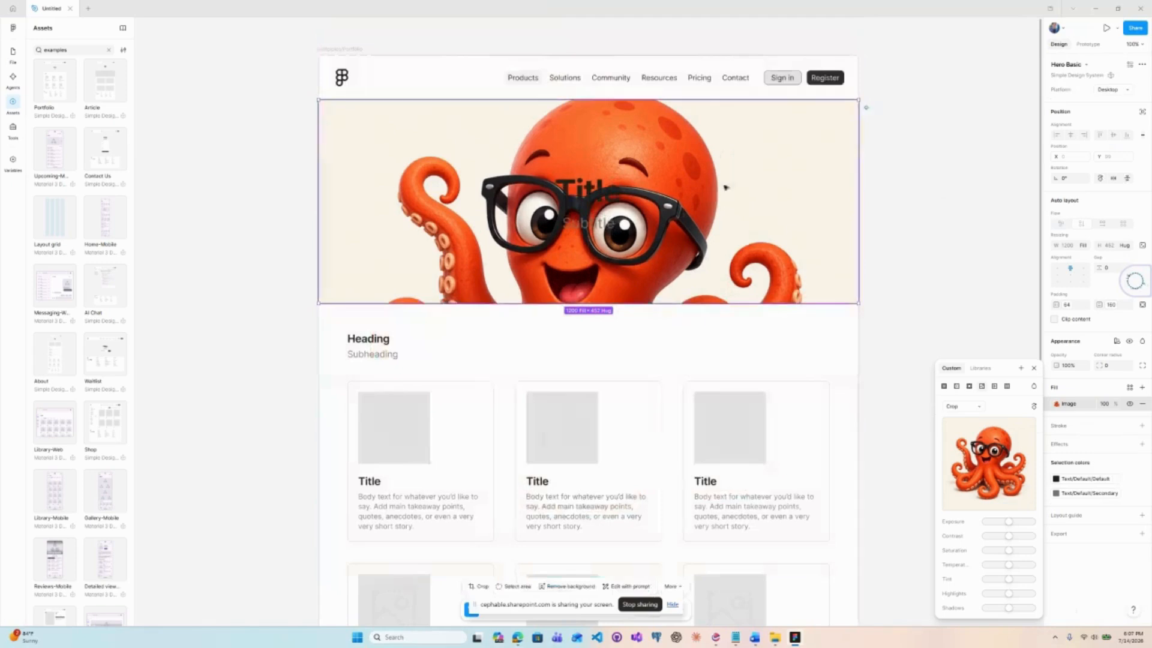
# Detach the hero section's component instance and remove its auto layout
pyautogui.rightClick(743, 186)
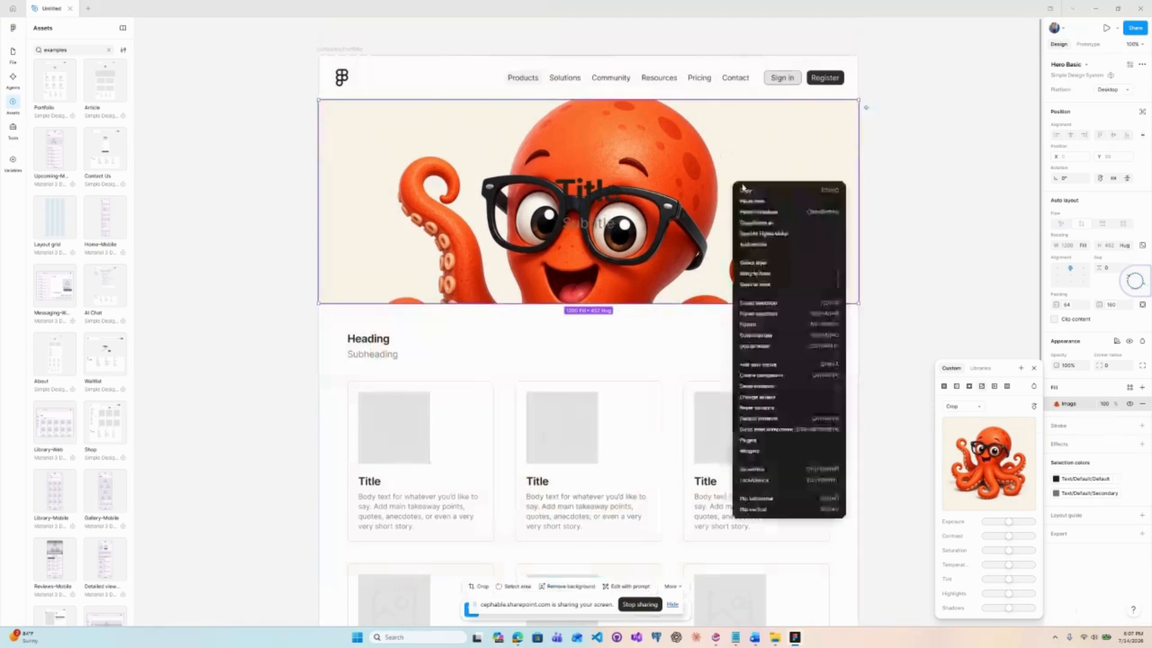
pyautogui.click(755, 419)
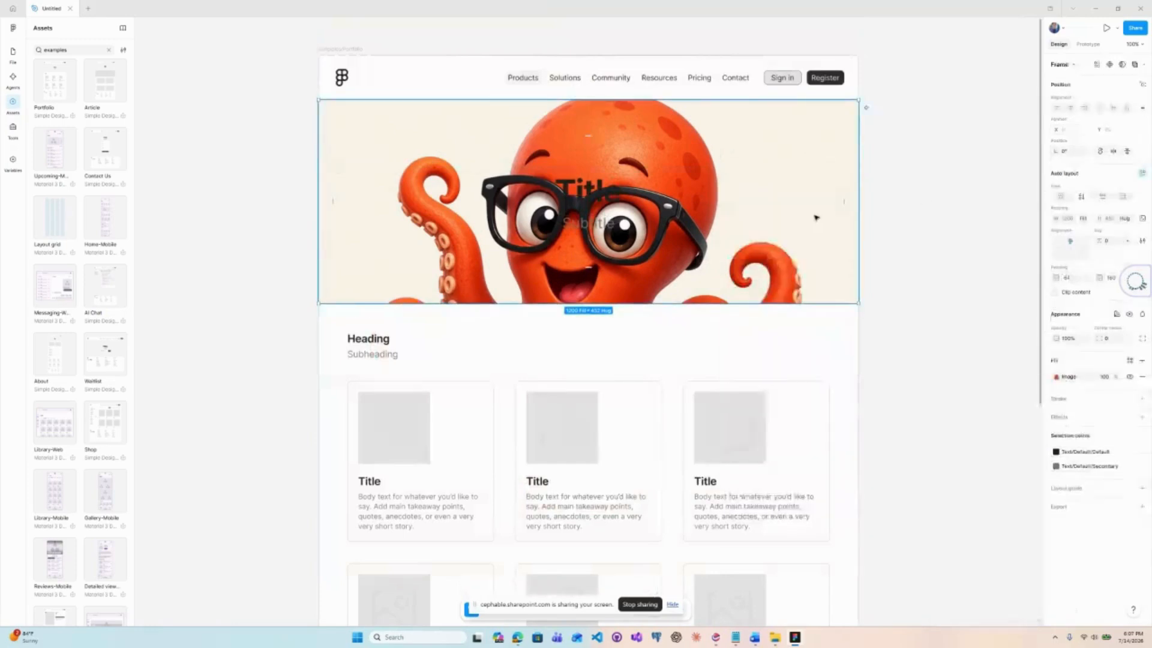
pyautogui.hotkey('alt', 'shift', 'a')
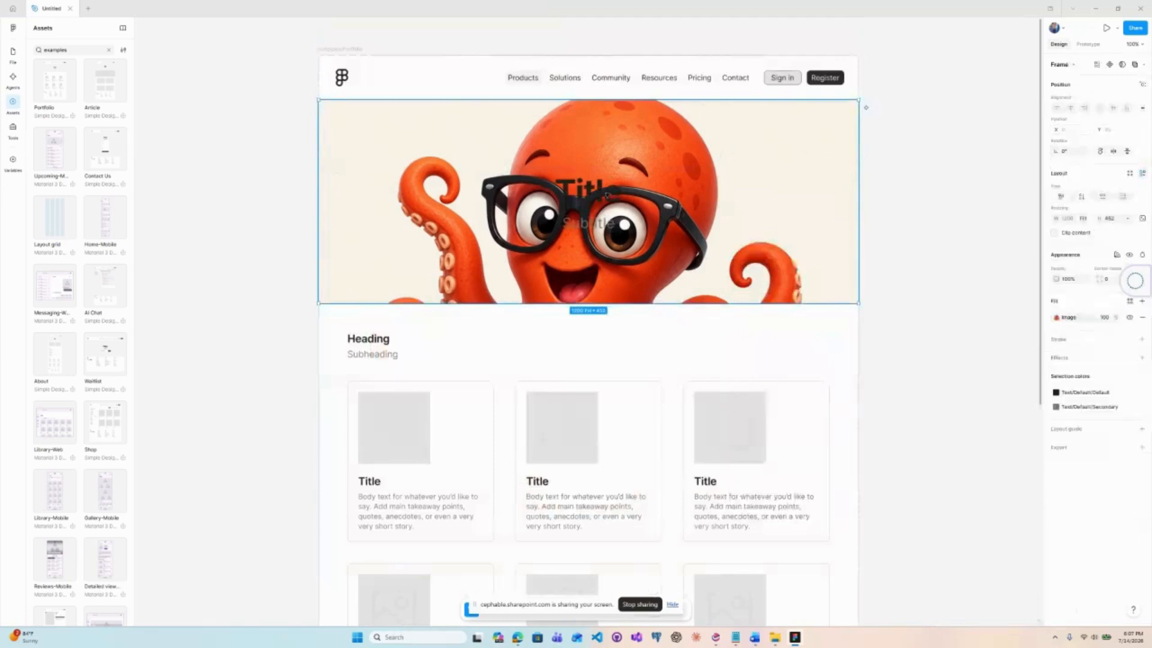
# Move the hero's title and subtitle block to the banner's upper-left corner, at about X 34, Y 12
pyautogui.click(593, 195)
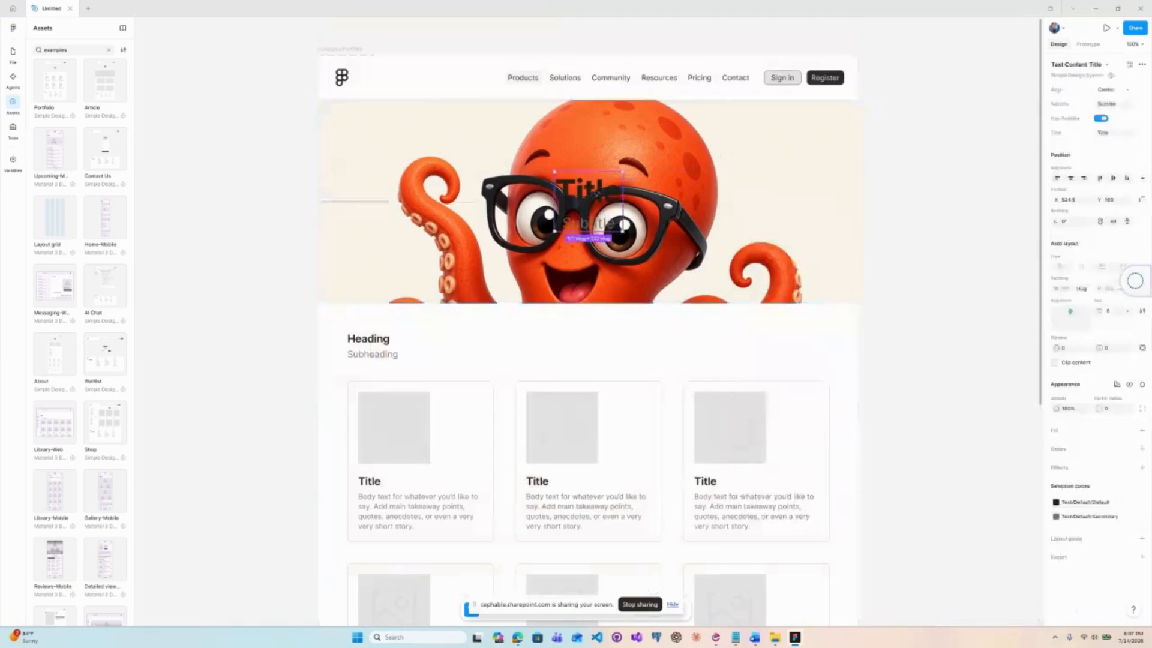
pyautogui.moveTo(595, 193); pyautogui.dragTo(373, 129)
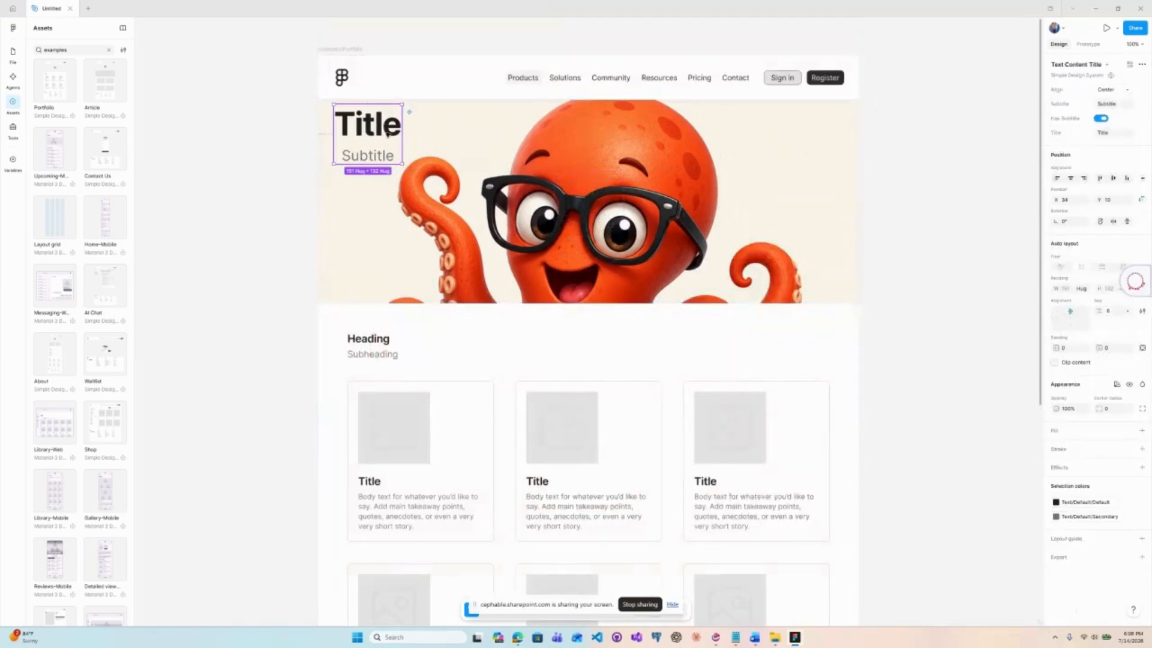
# Switch to the Word document and copy the "Octopus Facts" heading from the generated text
pyautogui.click(755, 638)
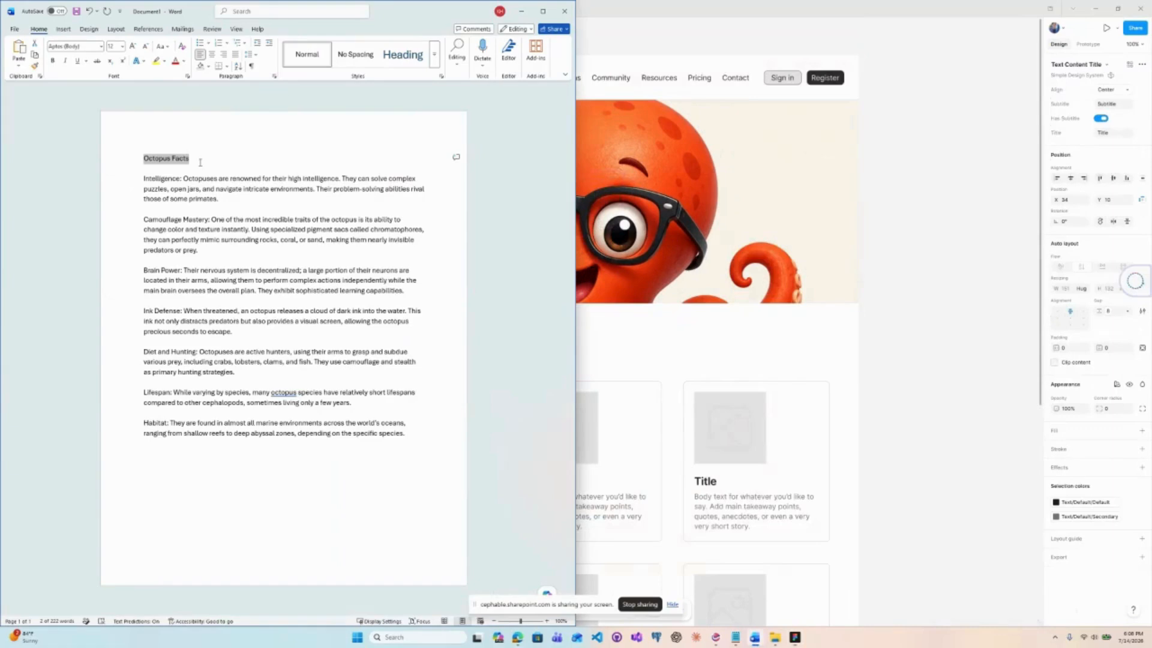
pyautogui.moveTo(223, 154)
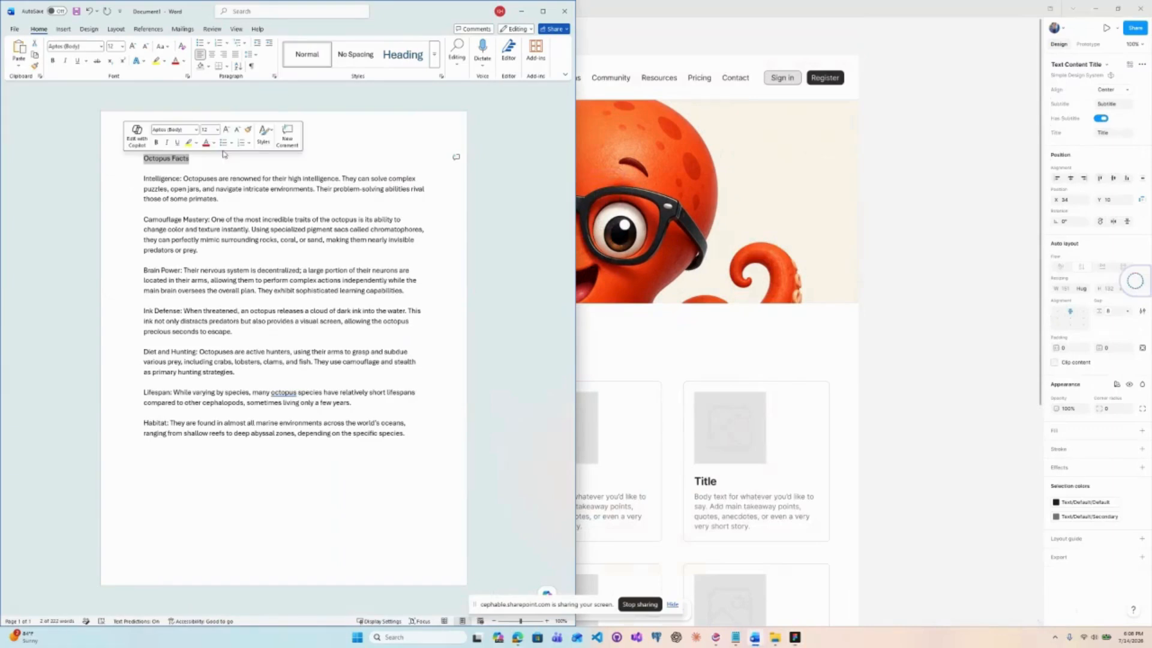
pyautogui.write('N')
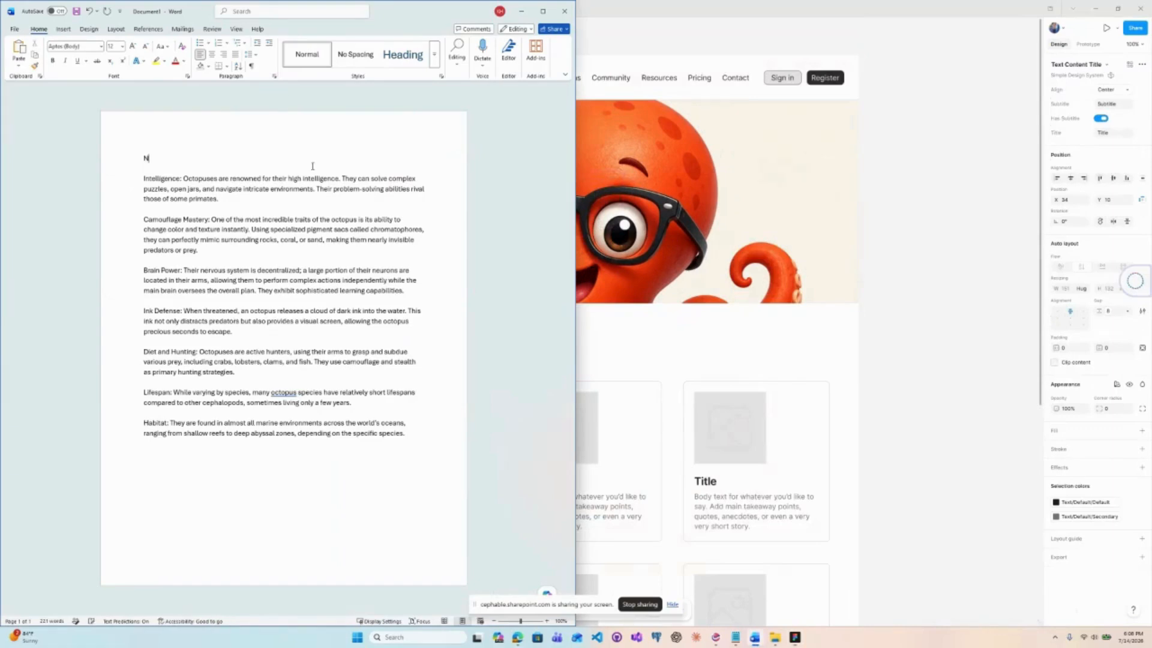
# Return to the Figma design and replace the hero title with "Octopus Facts"
pyautogui.click(913, 152)
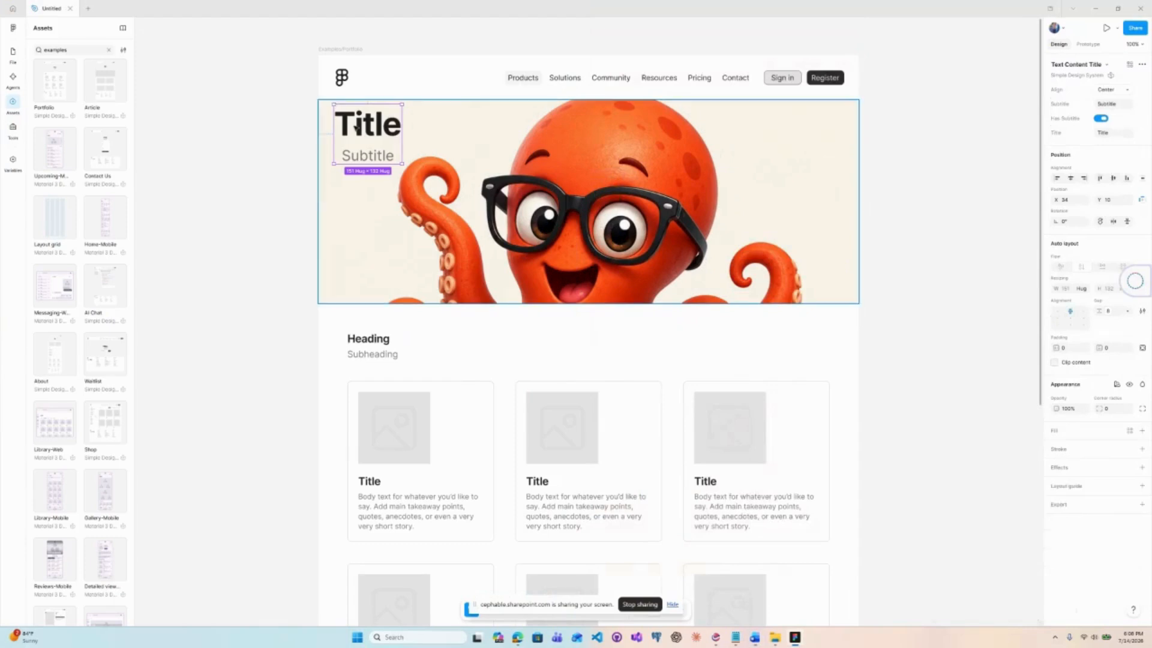
pyautogui.click(378, 126)
pyautogui.doubleClick(378, 125)
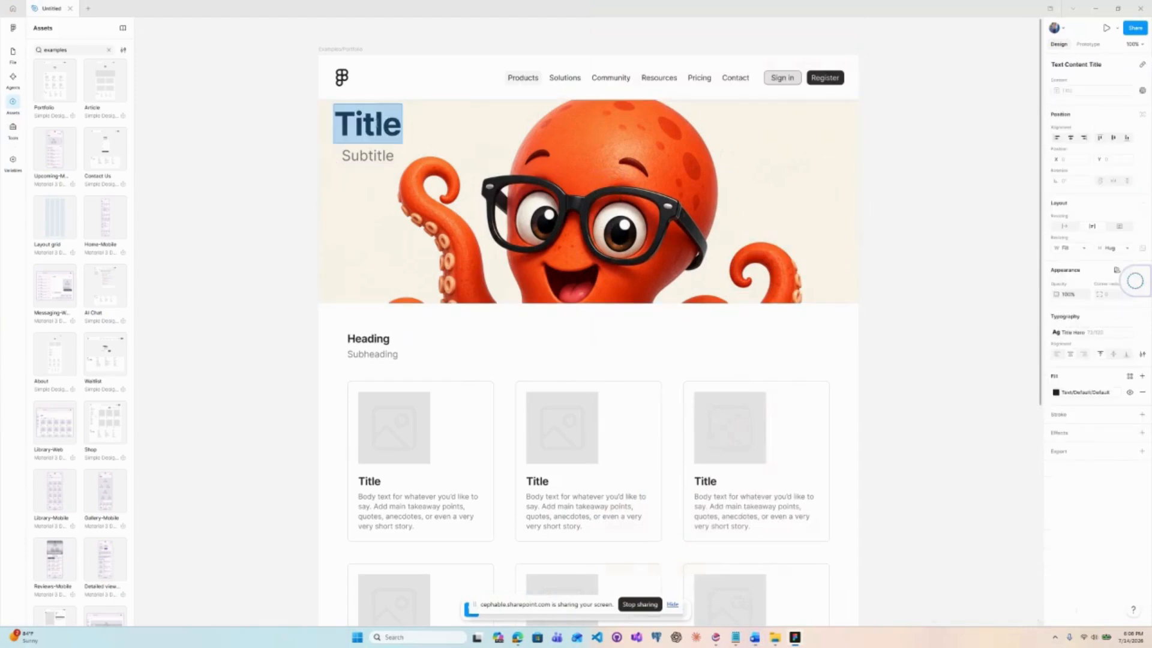
pyautogui.write('Octopus Facts')
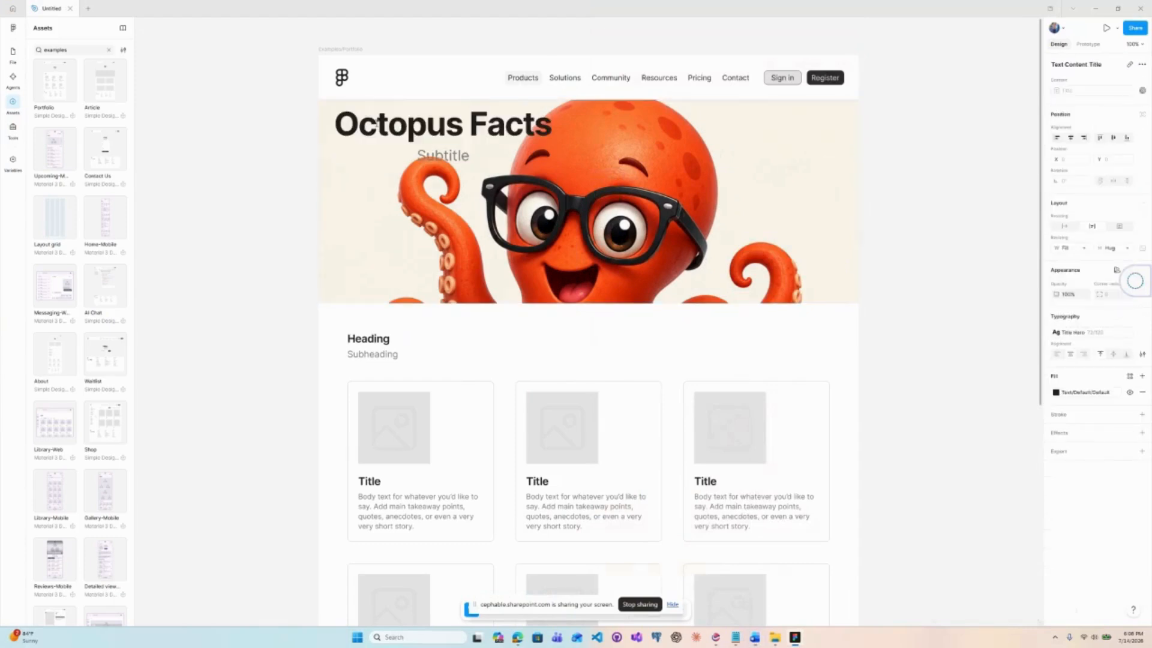
# Finish editing the title, select the hero's title block and left-align the subtitle under the title
pyautogui.click(460, 152)
pyautogui.press('Escape')
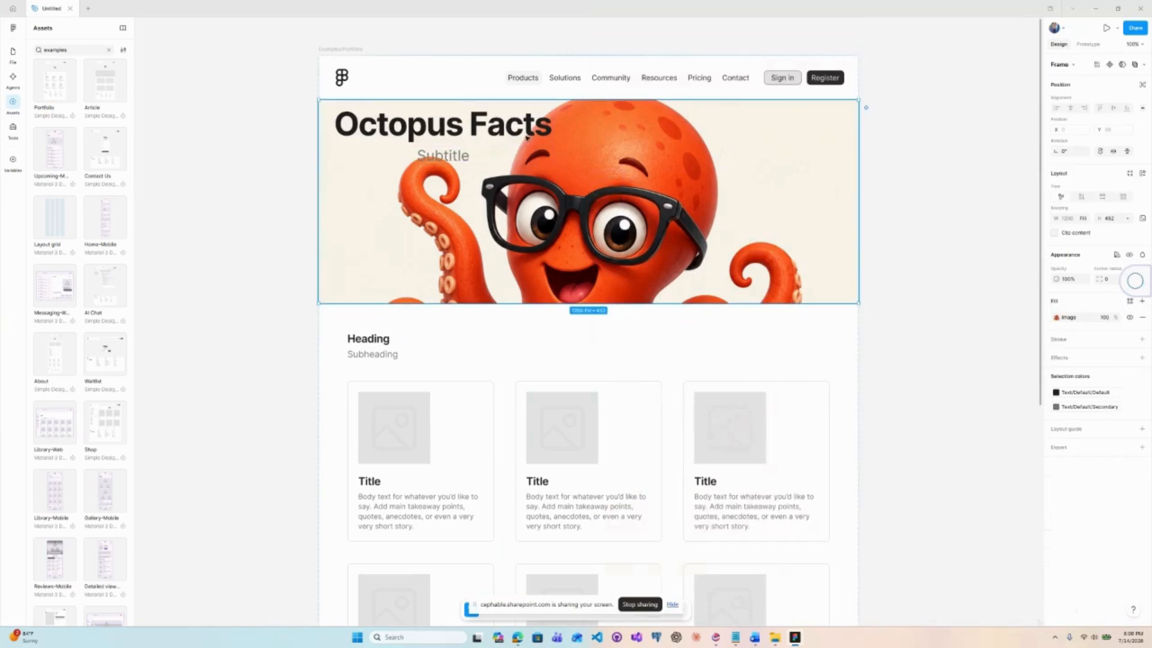
pyautogui.click(463, 138)
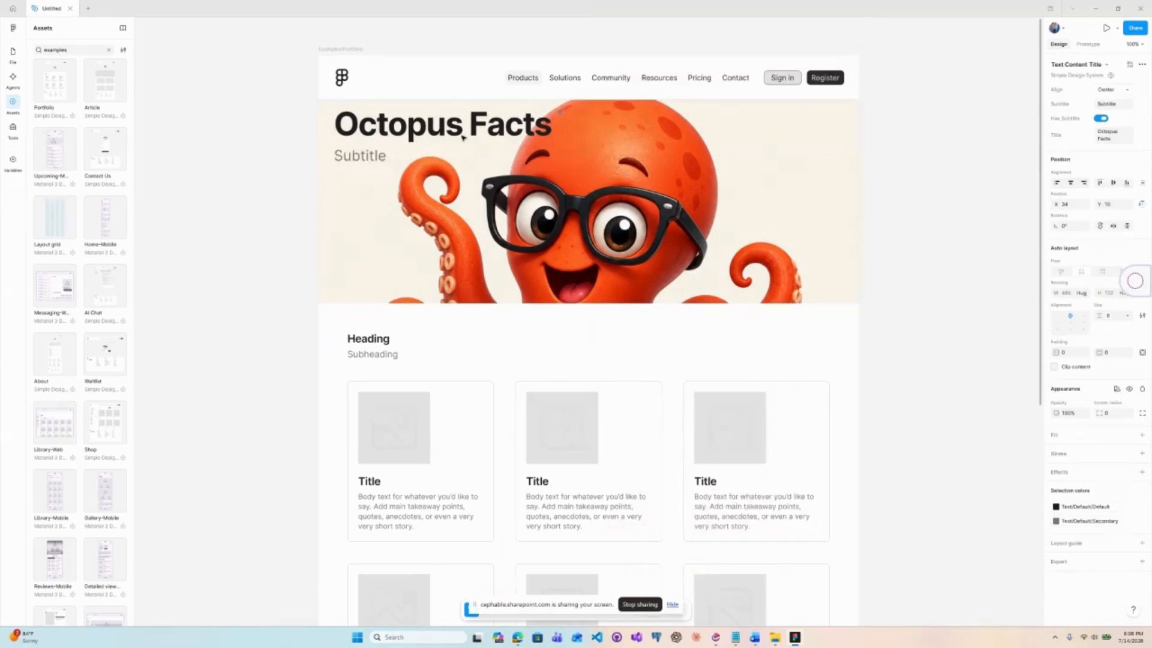
# Replace the first card's title with "Intelligence", capitalizing its first letter
pyautogui.scroll(-3, 382, 311)
pyautogui.doubleClick(382, 310)
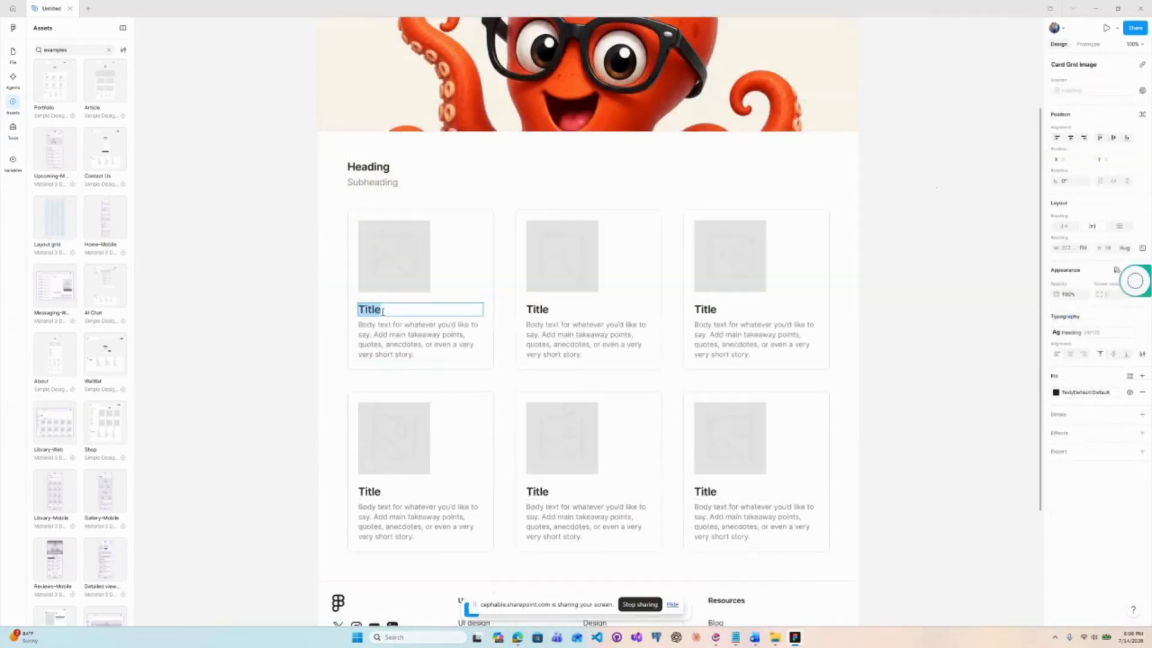
pyautogui.write('intelligence')
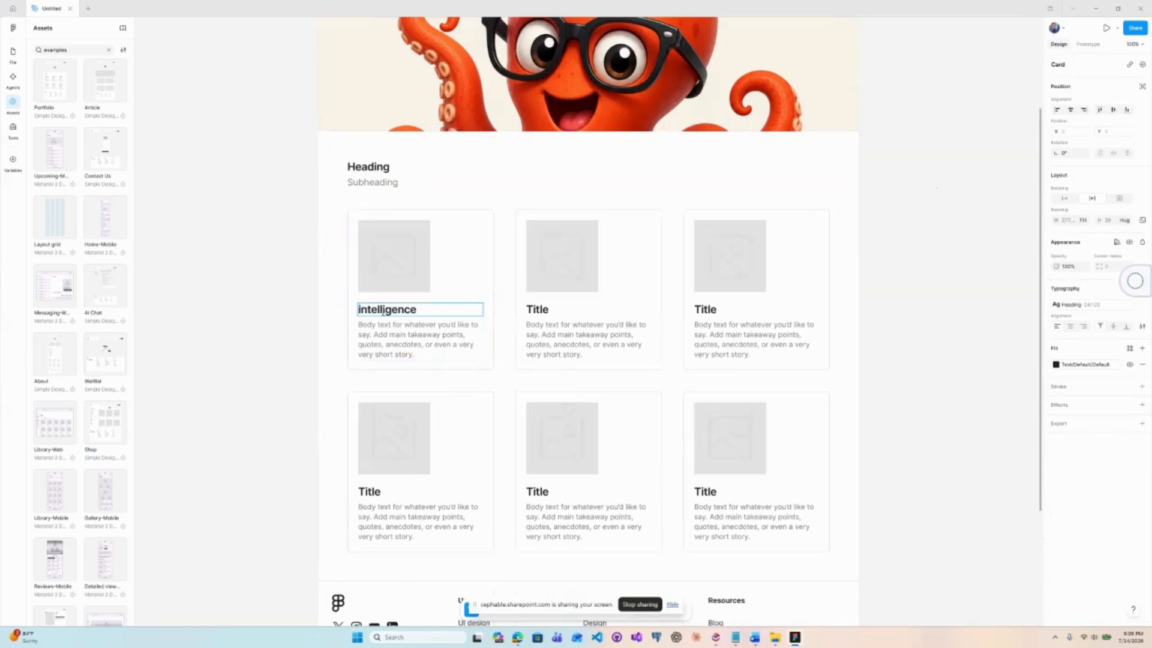
pyautogui.press('Delete')
pyautogui.write('I')
# Replace the first card's body with "They are renowned for their high intelligence. They can solve complex puzzles, open jars, and navigate intricate environments."
pyautogui.click(408, 346)
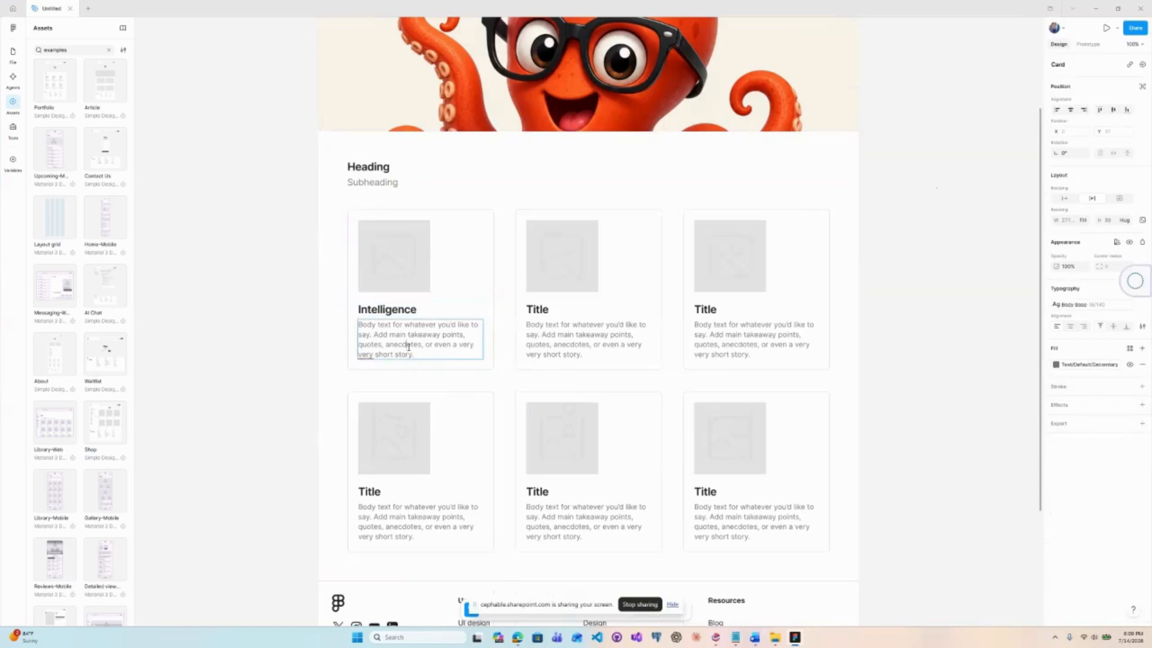
pyautogui.doubleClick(359, 325)
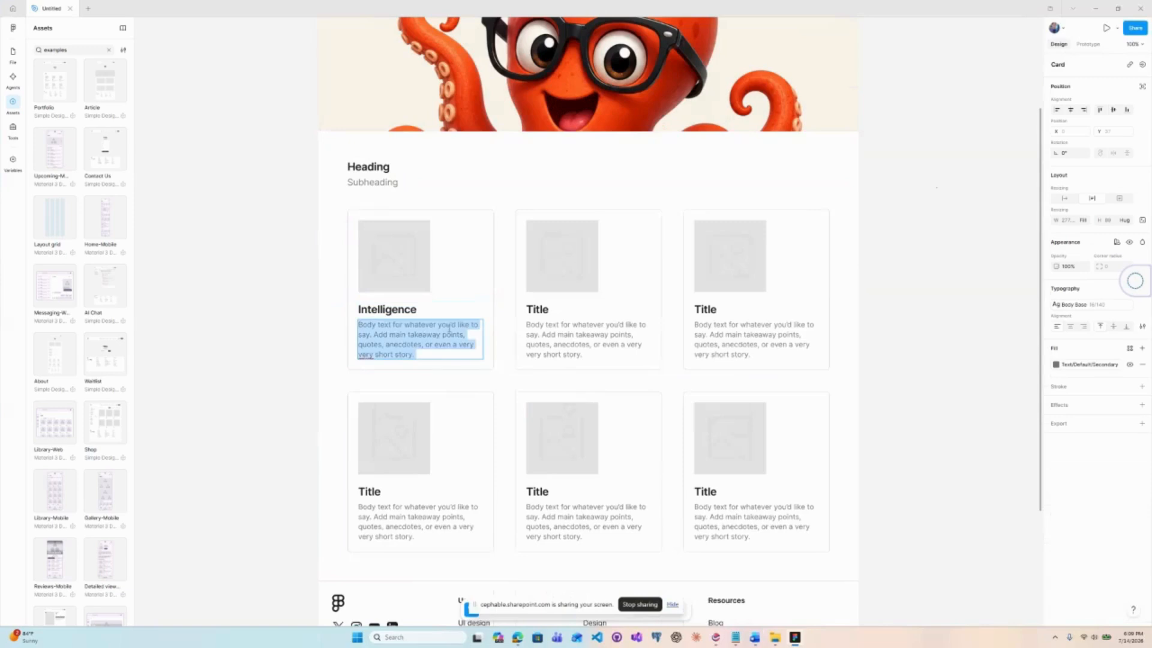
pyautogui.press('BackSpace')
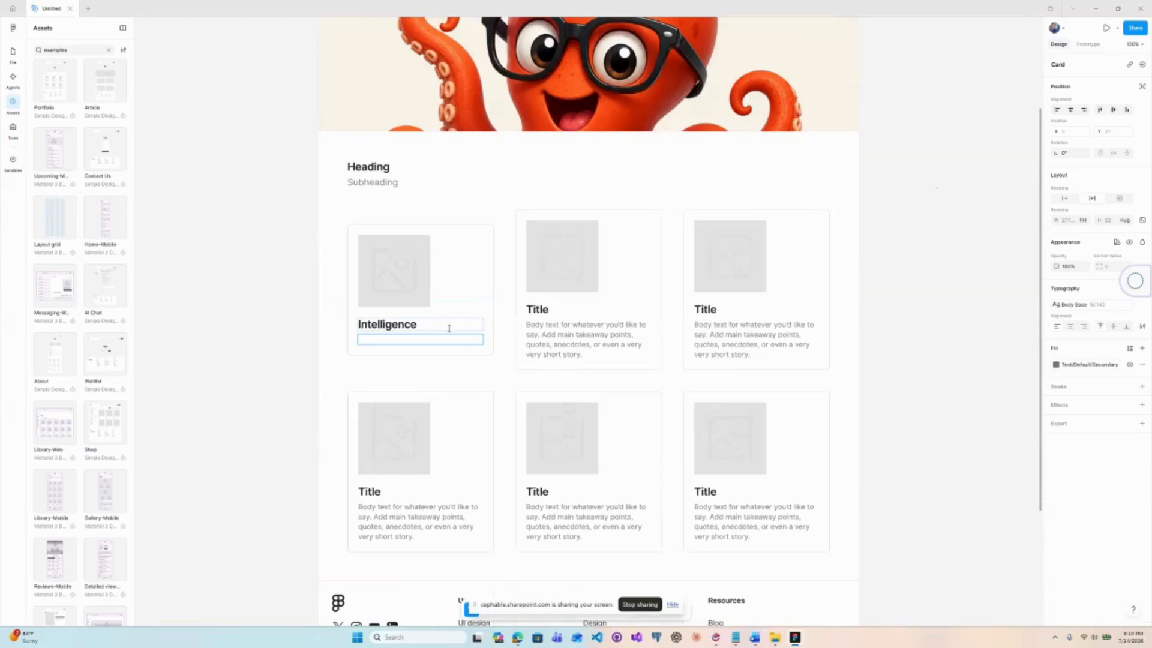
pyautogui.hscroll(-1, 369, 342)
pyautogui.scroll(1, 369, 342)
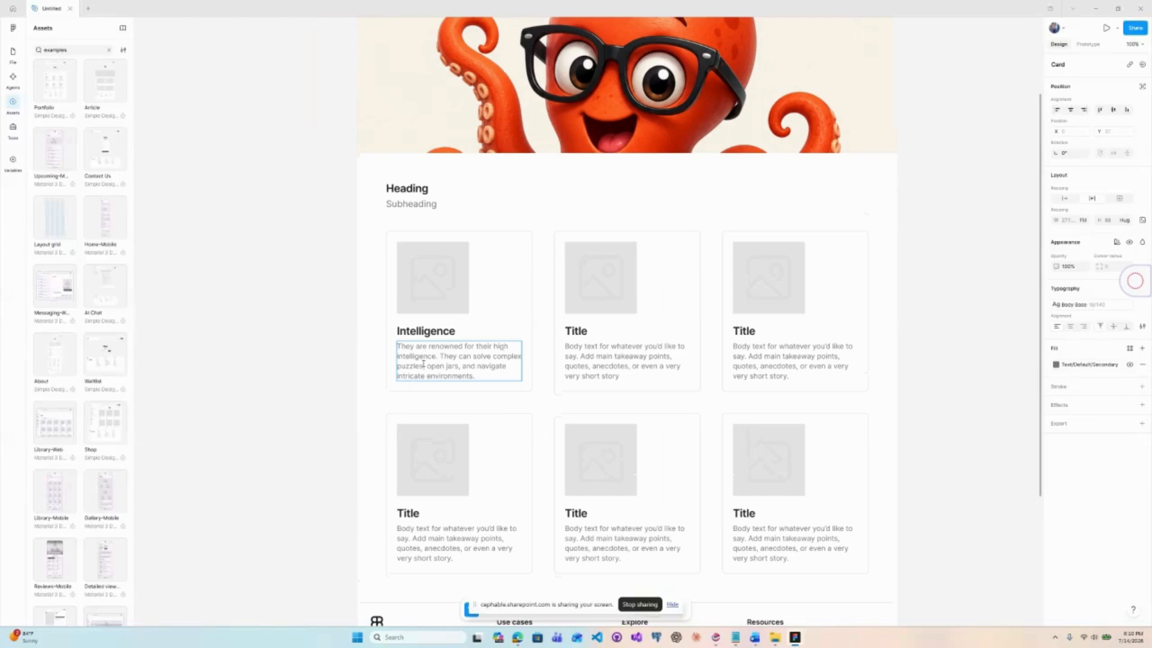
# Title the second card "Camouflage Mastery" with body "One of their most incredible traits is their ability to change color and texture instantly."
pyautogui.click(575, 345)
pyautogui.doubleClick(583, 331)
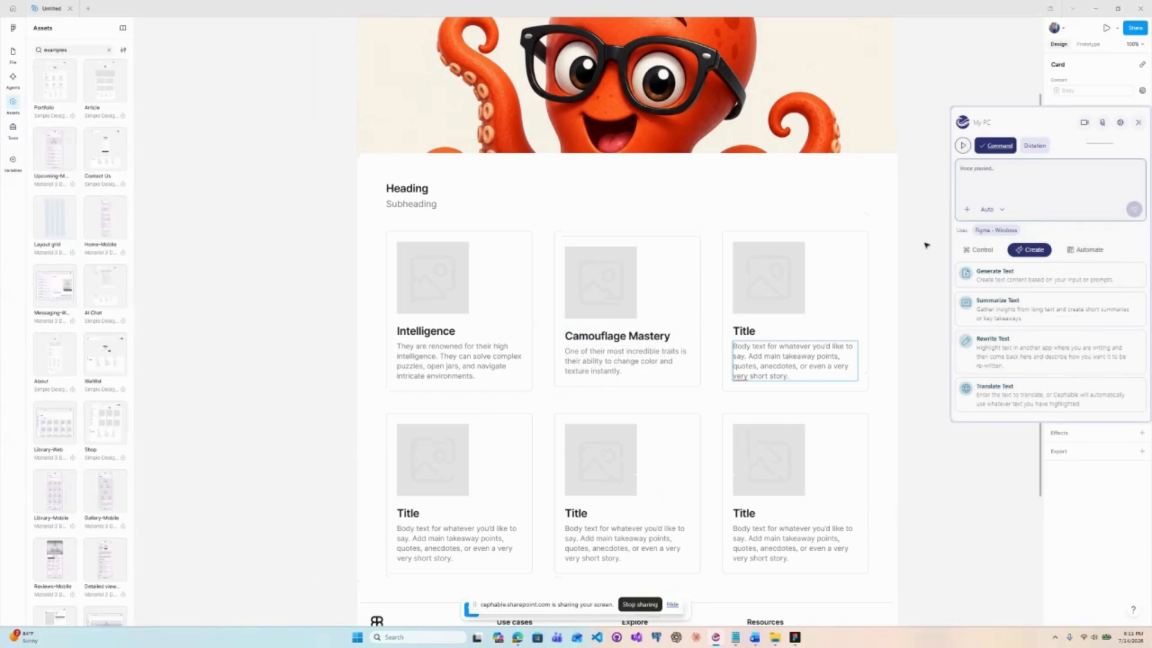
# Switch to Cephable and display its control commands for Figma on Windows
pyautogui.click(969, 251)
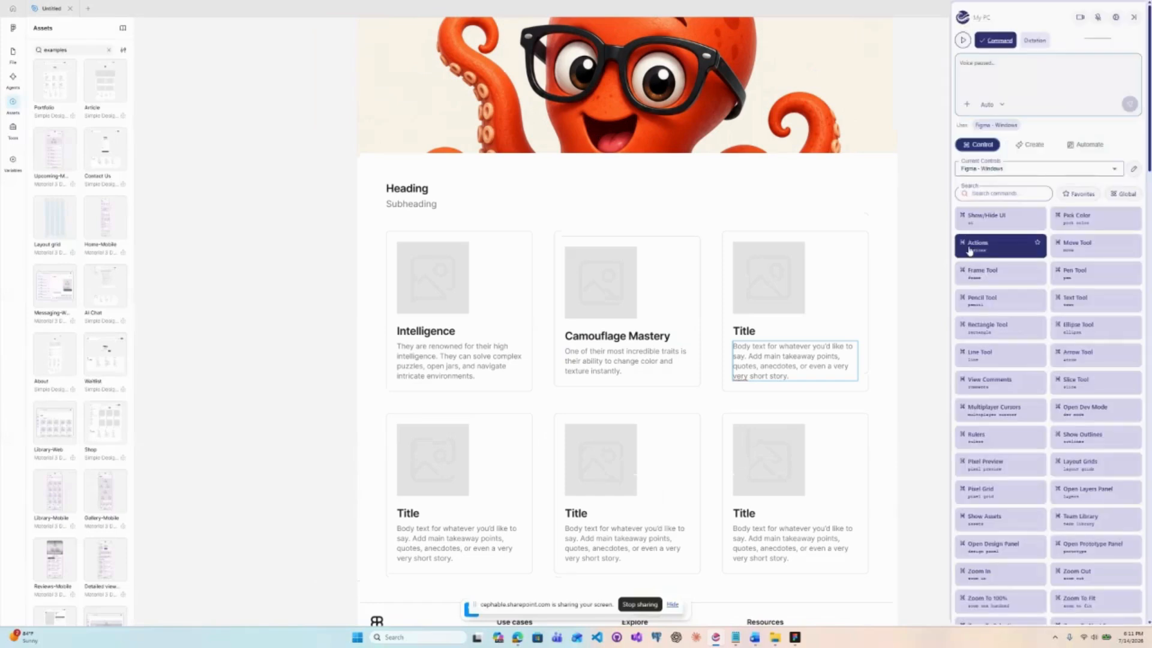